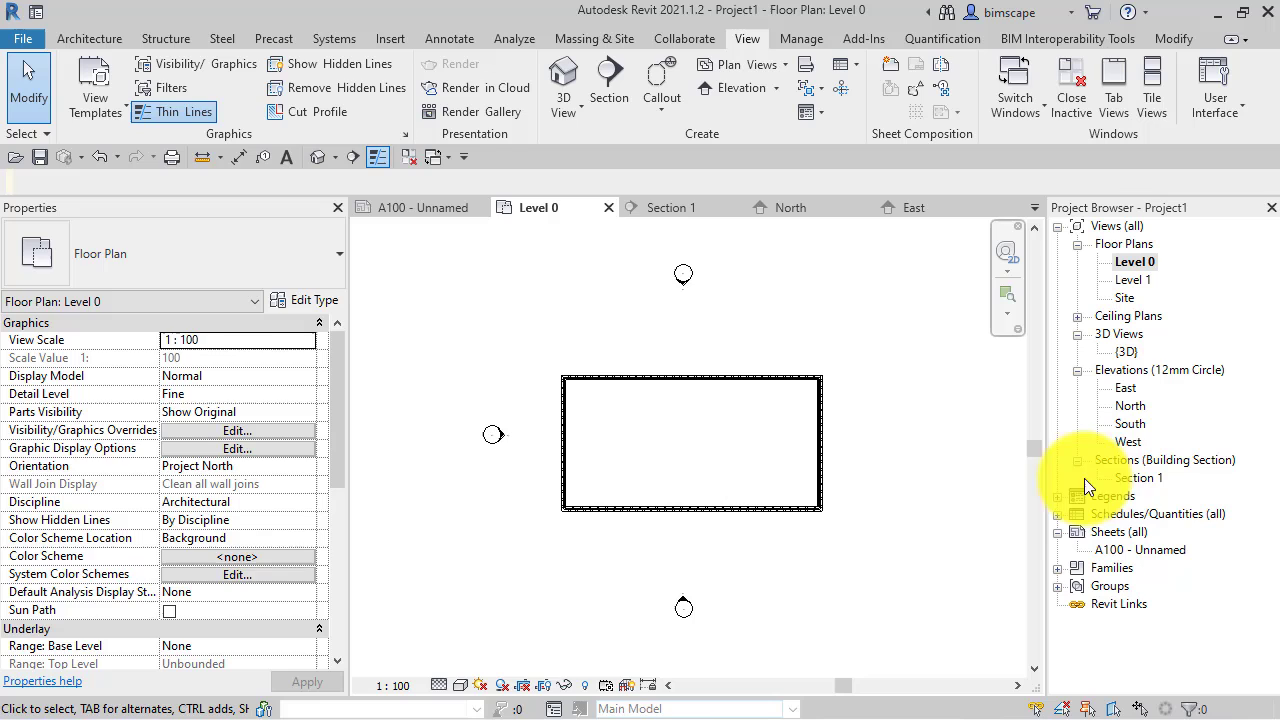
# Check the Section 1 view, then return to the Level 0 floor plan.
pyautogui.doubleClick(1132, 477)
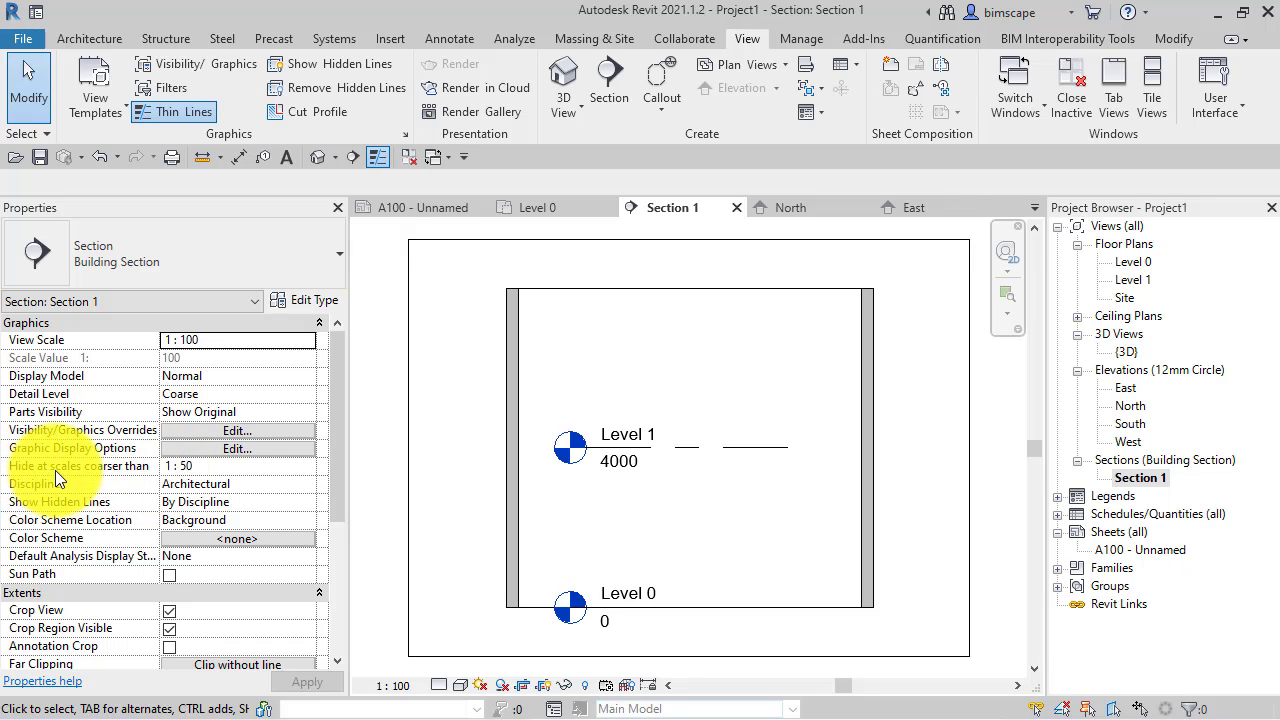
pyautogui.moveTo(102, 469)
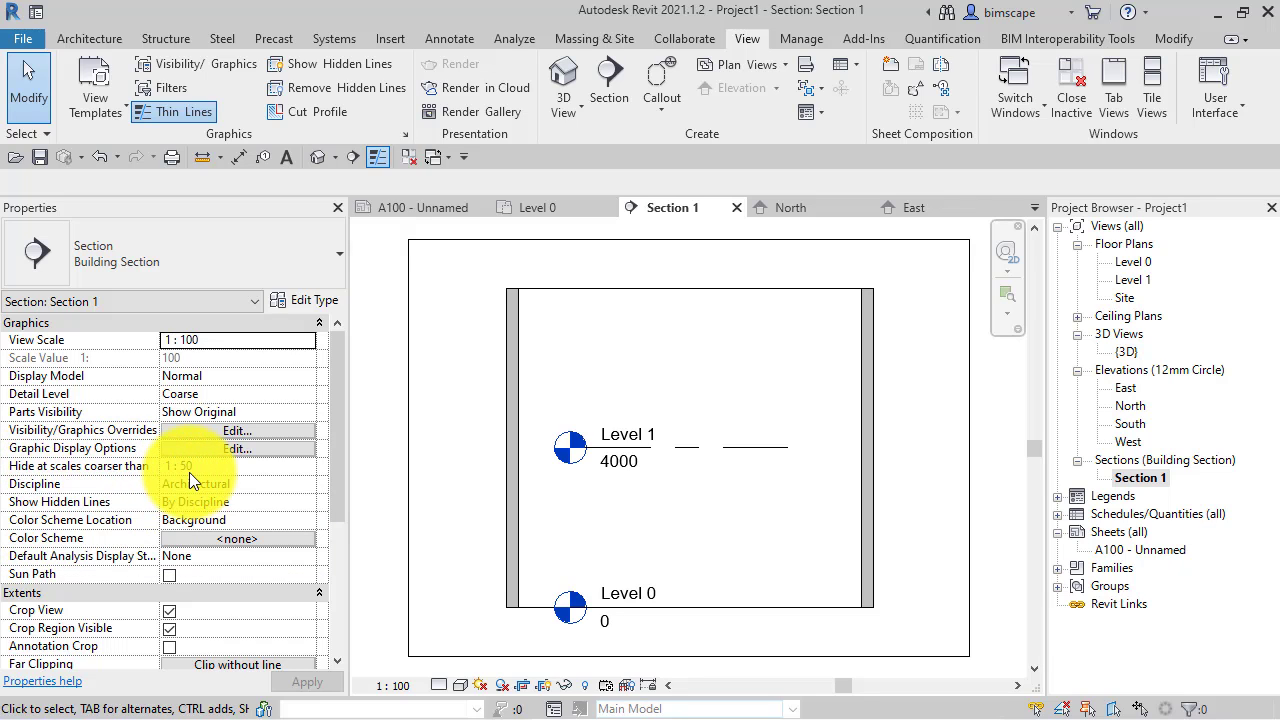
pyautogui.doubleClick(1130, 262)
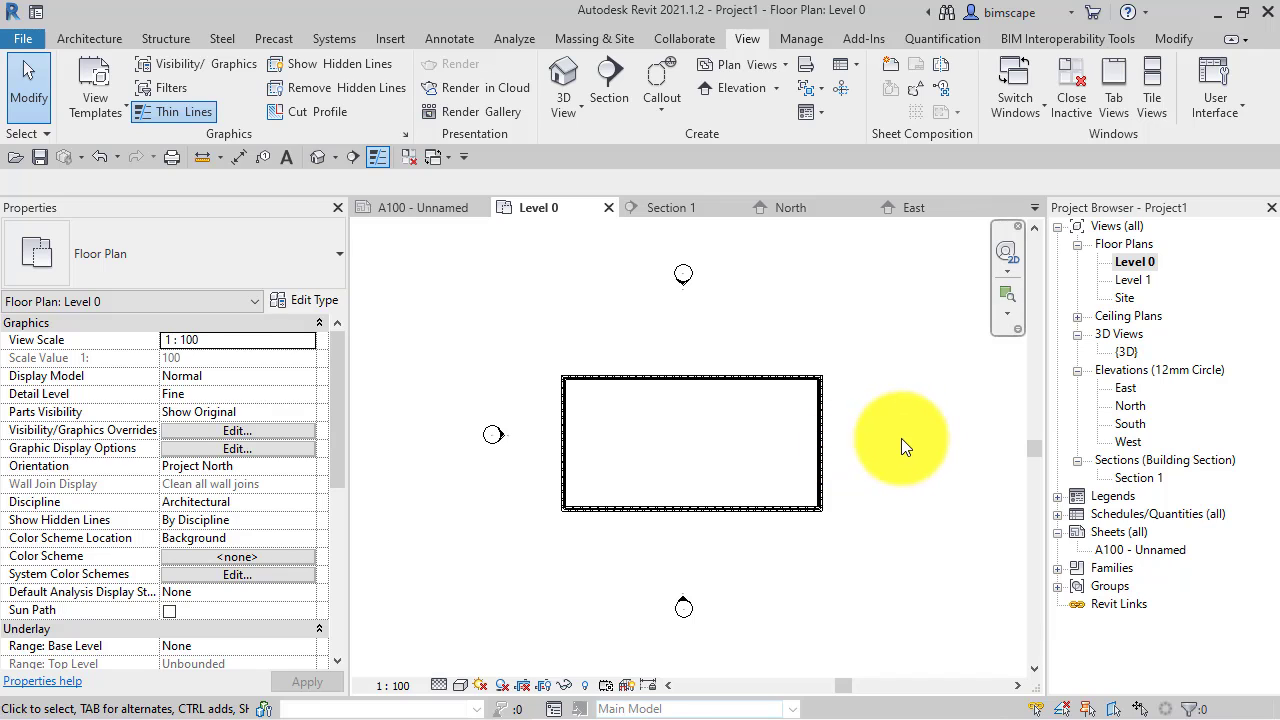
# In the East elevation, set Hide at scales coarser than to 1 : 100 and apply.
pyautogui.doubleClick(1126, 387)
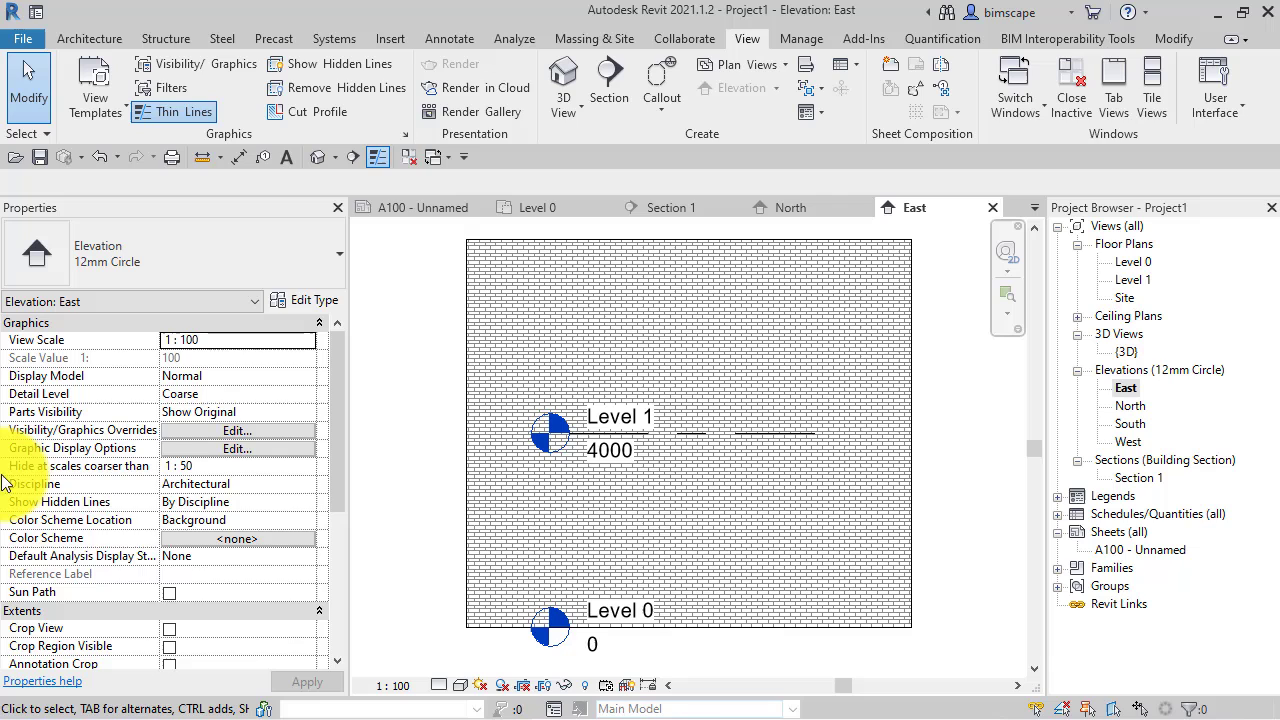
pyautogui.moveTo(150, 466)
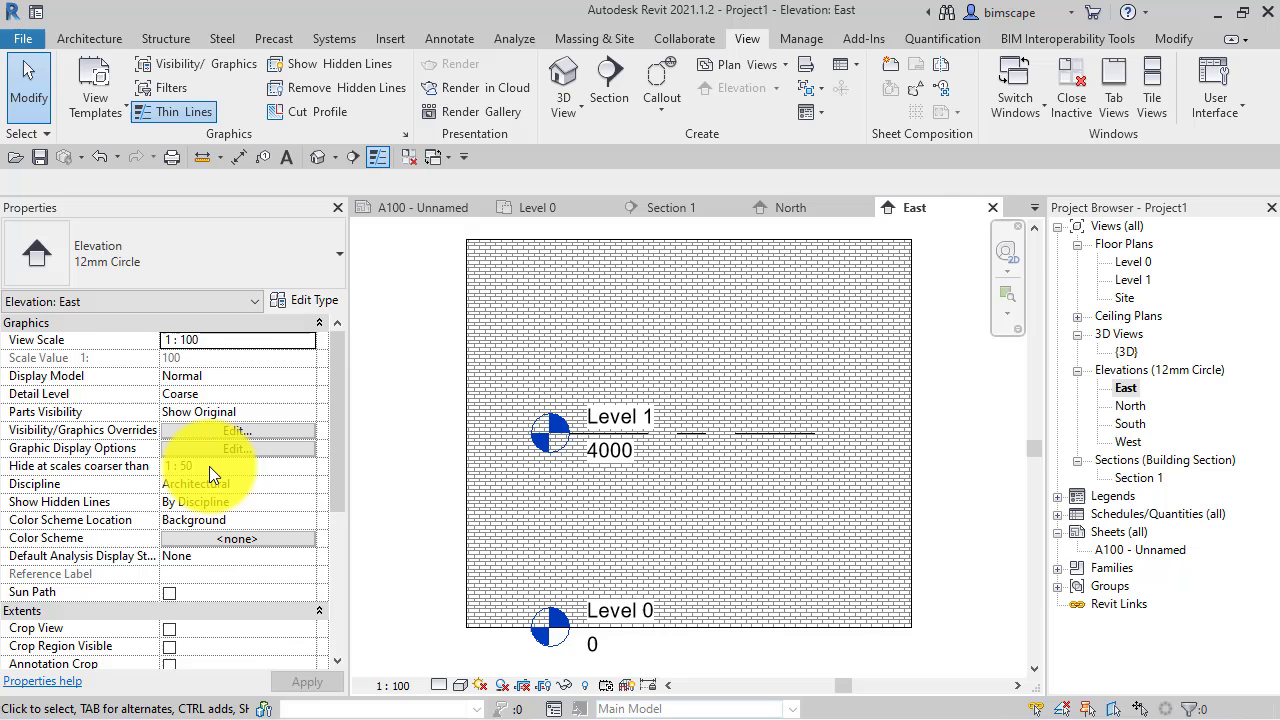
pyautogui.click(302, 466)
pyautogui.click(309, 463)
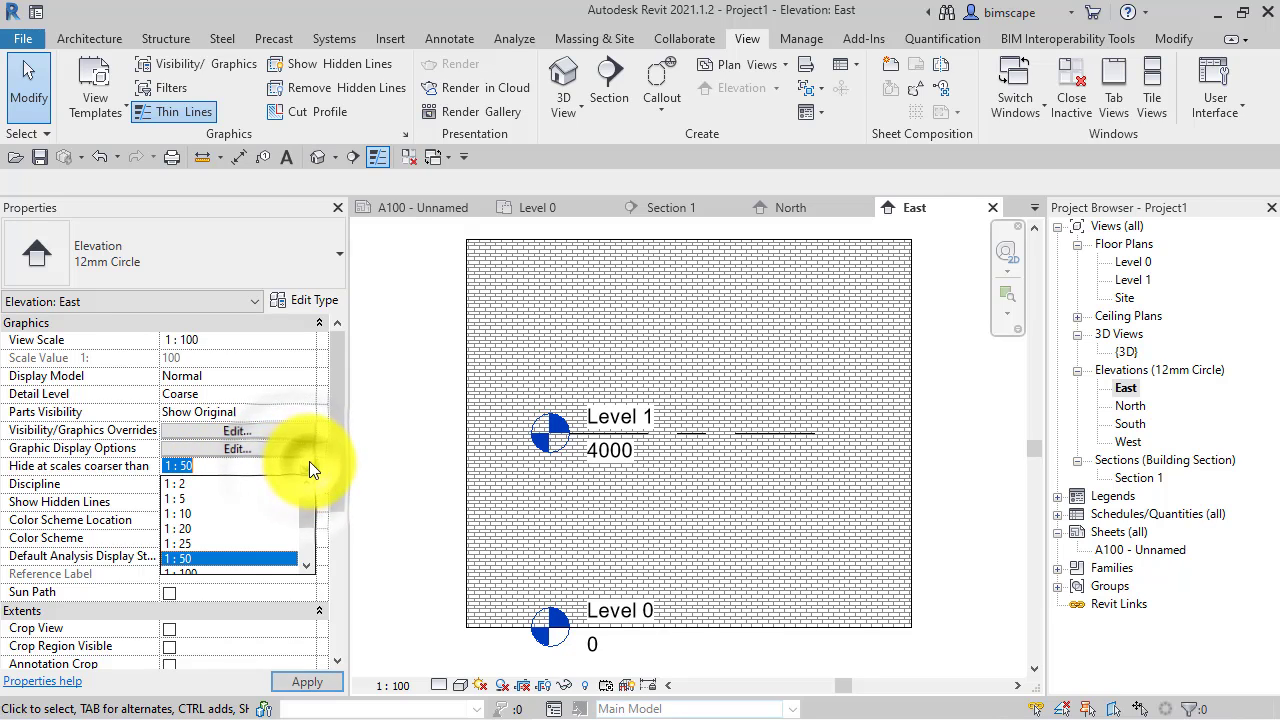
pyautogui.click(308, 566)
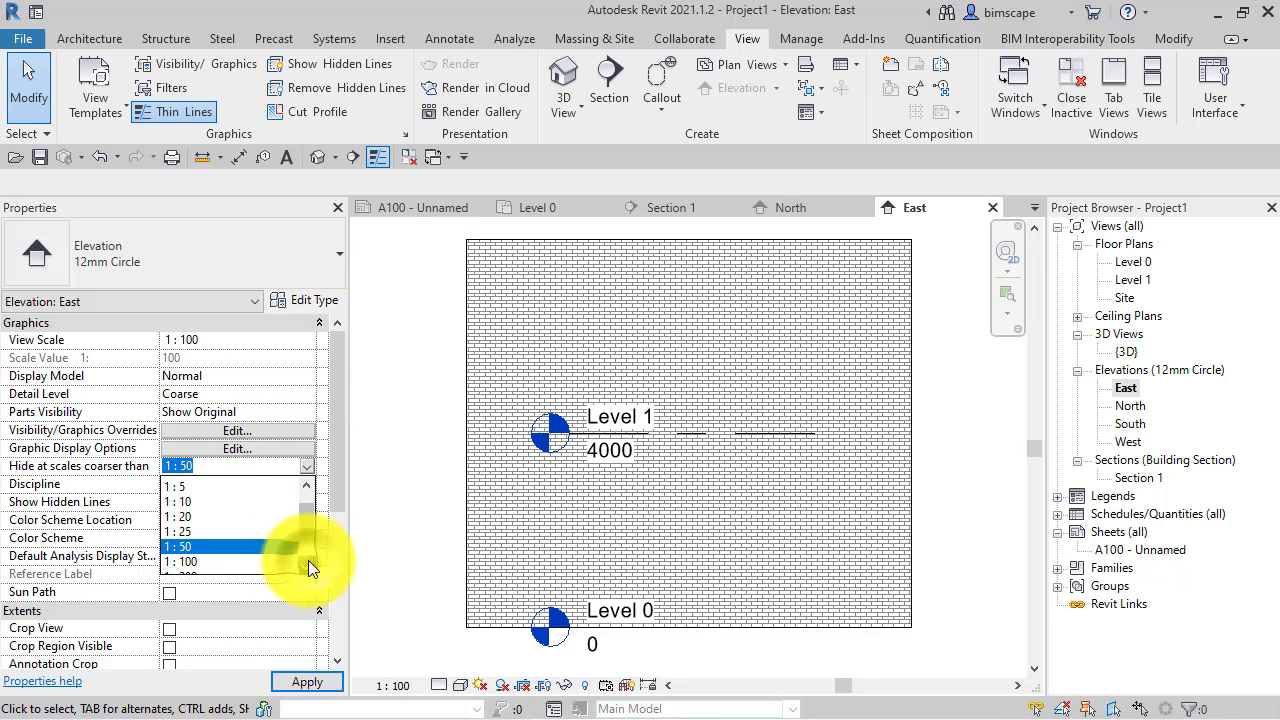
pyautogui.click(194, 559)
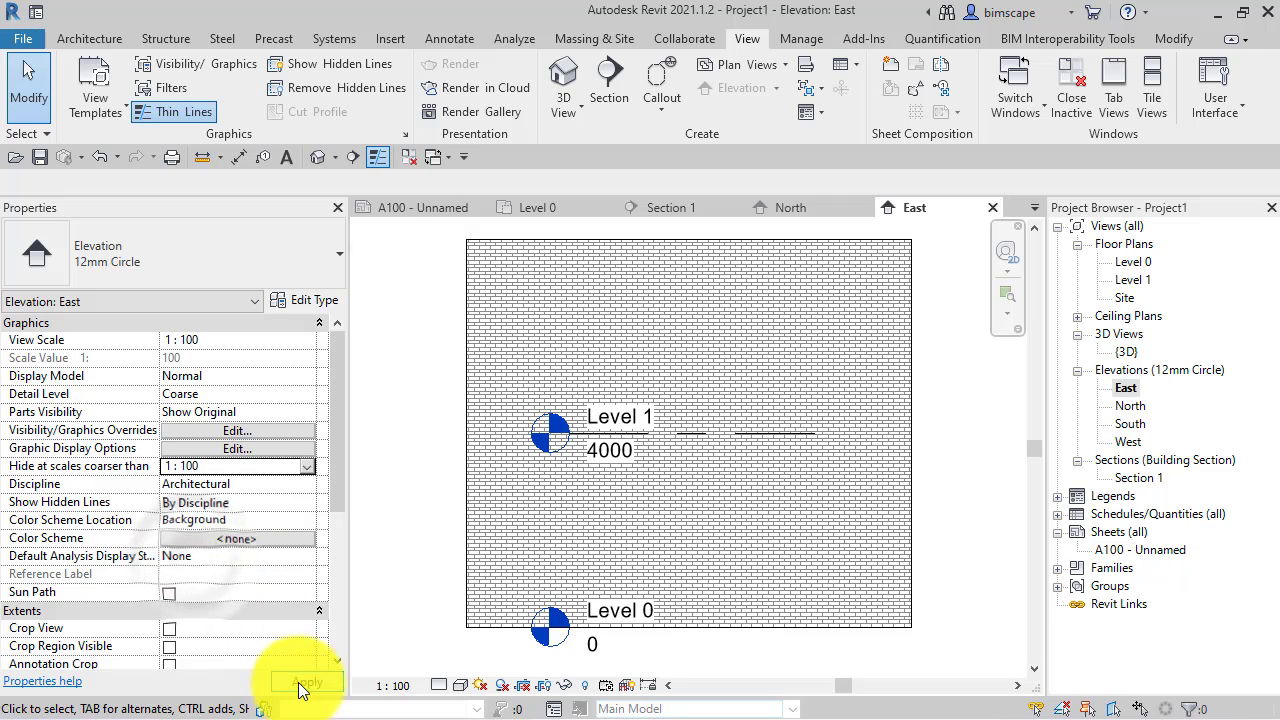
pyautogui.click(305, 683)
# Set the Level 0 floor plan's view scale to 1 : 200.
pyautogui.doubleClick(1134, 262)
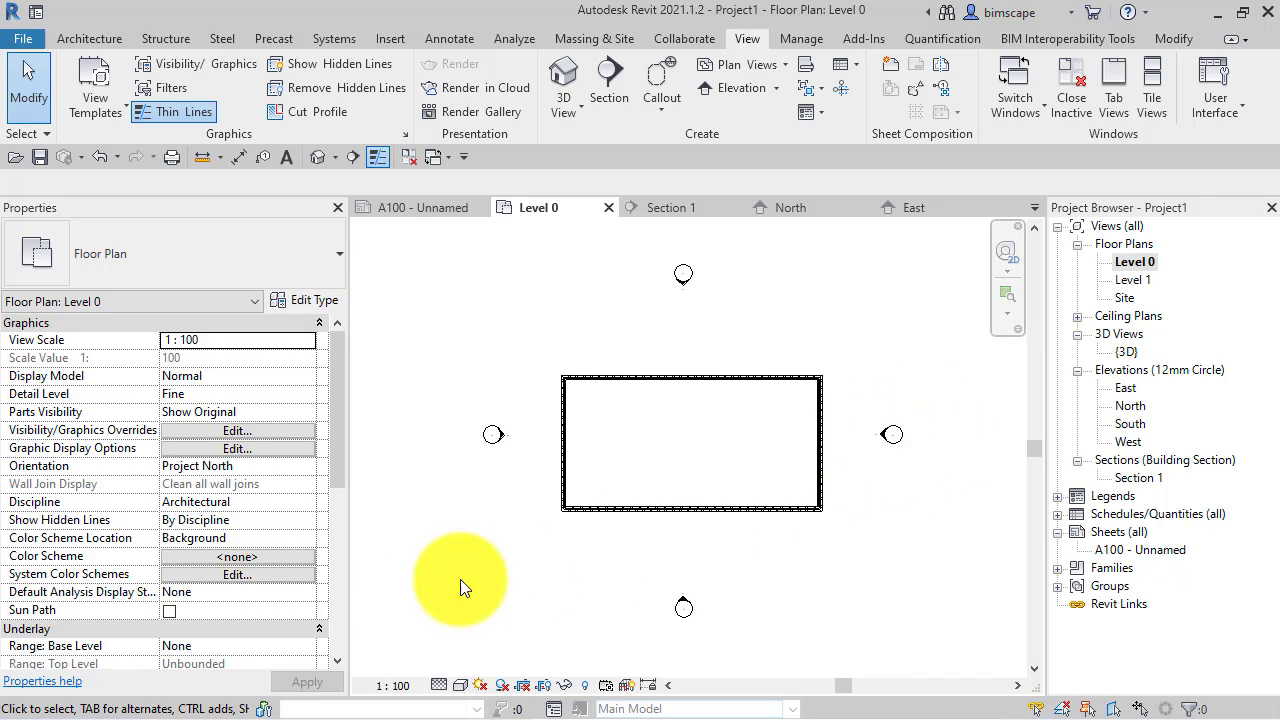
pyautogui.click(385, 686)
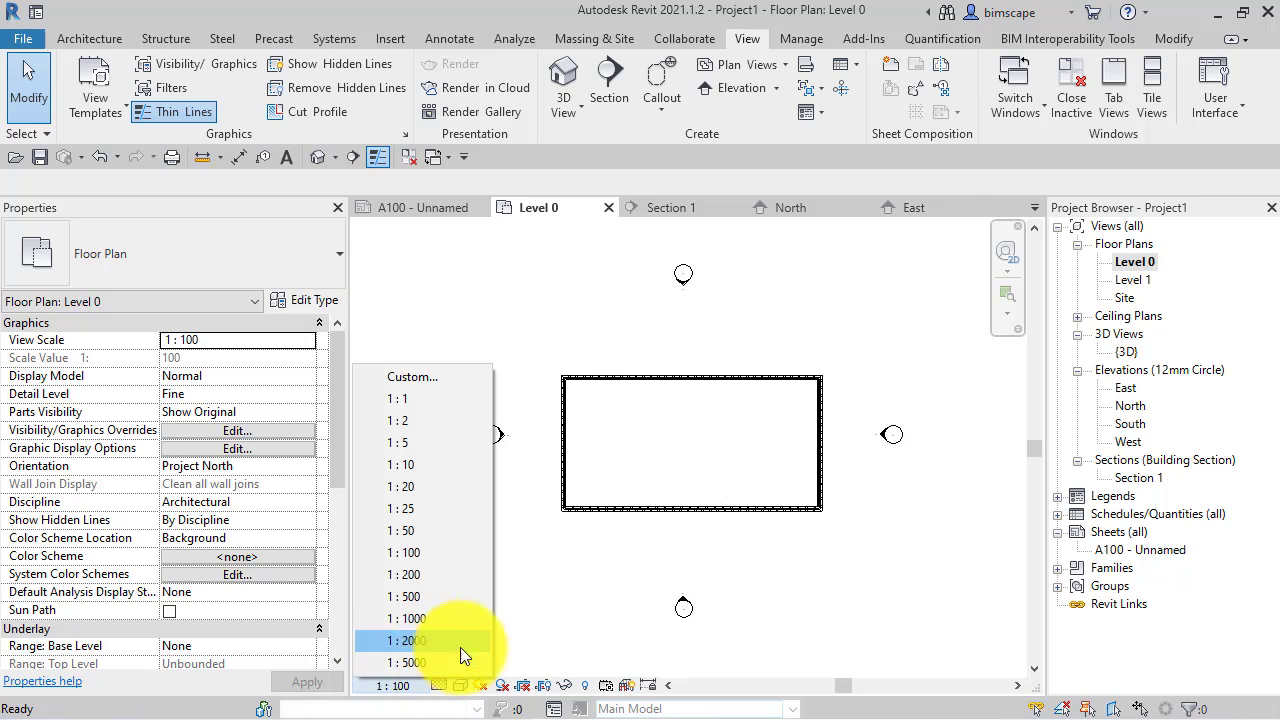
pyautogui.click(433, 573)
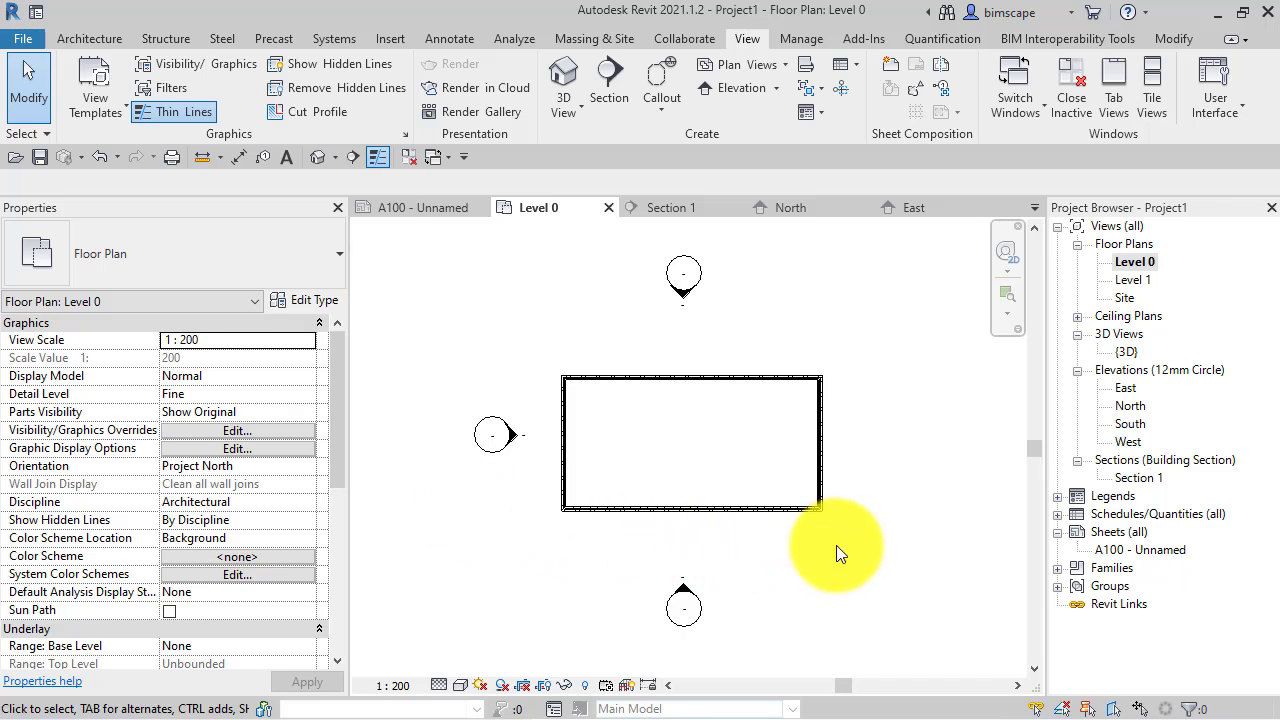
# Briefly view Section 1, then go back to the Level 0 plan.
pyautogui.doubleClick(1136, 479)
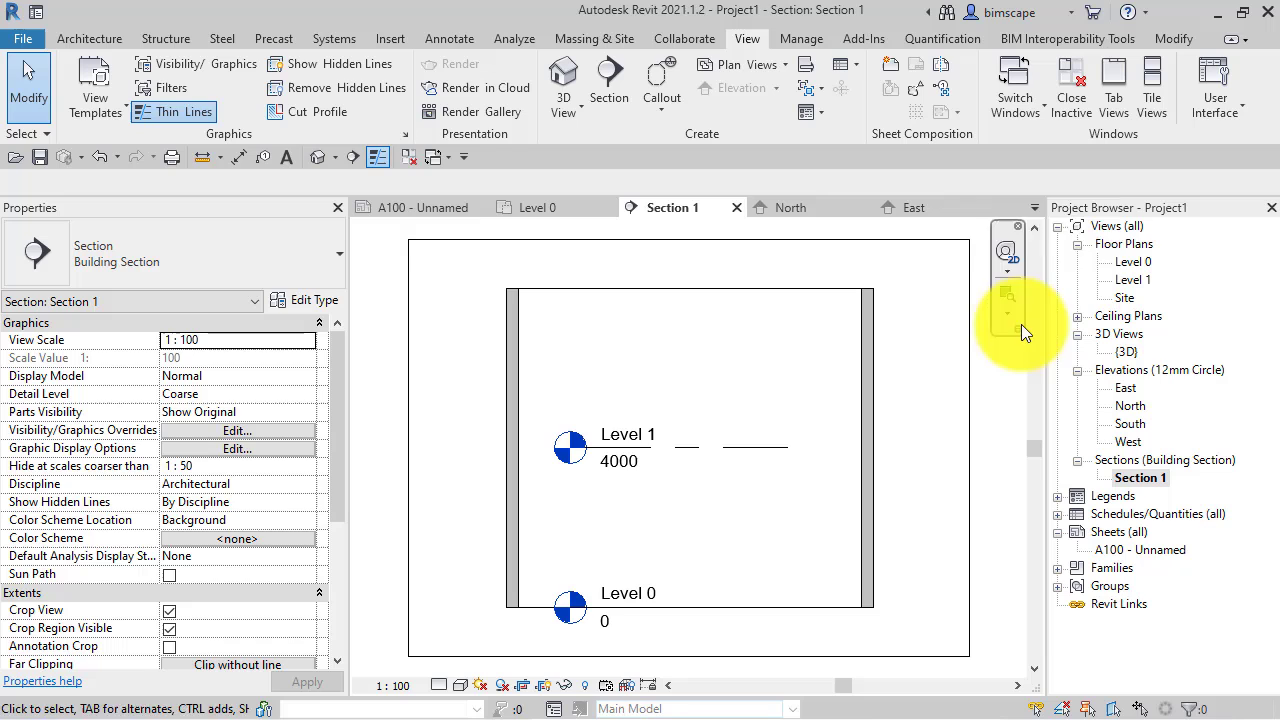
pyautogui.doubleClick(1130, 261)
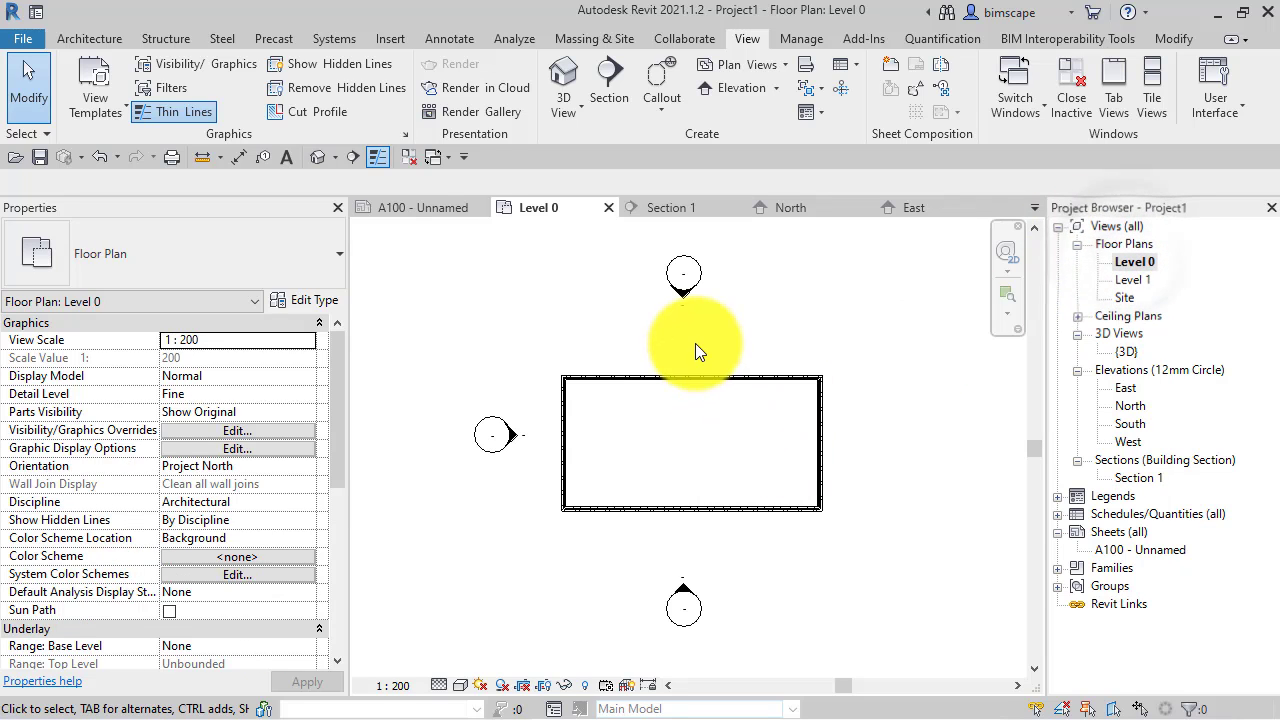
pyautogui.scroll(2, 695, 343)
# Draw Section 2 with a vertical cut line across the top wall.
pyautogui.click(608, 86)
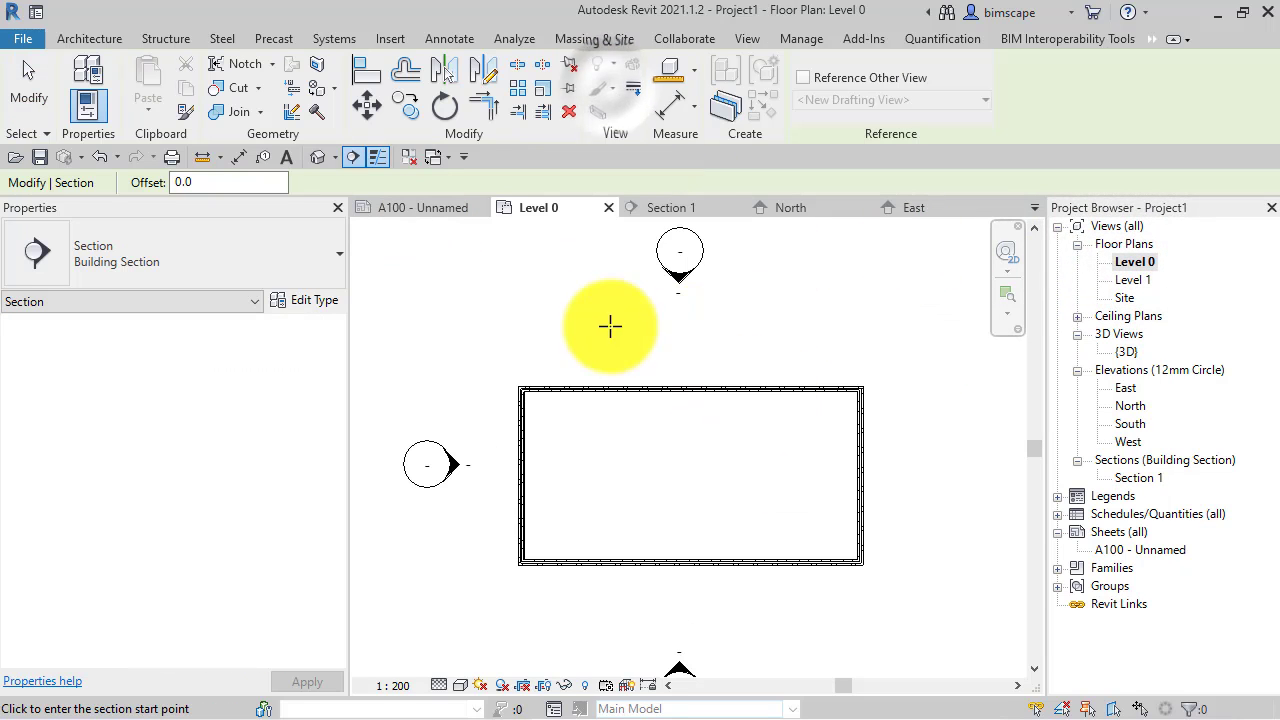
pyautogui.scroll(5, 790, 390)
pyautogui.click(761, 467)
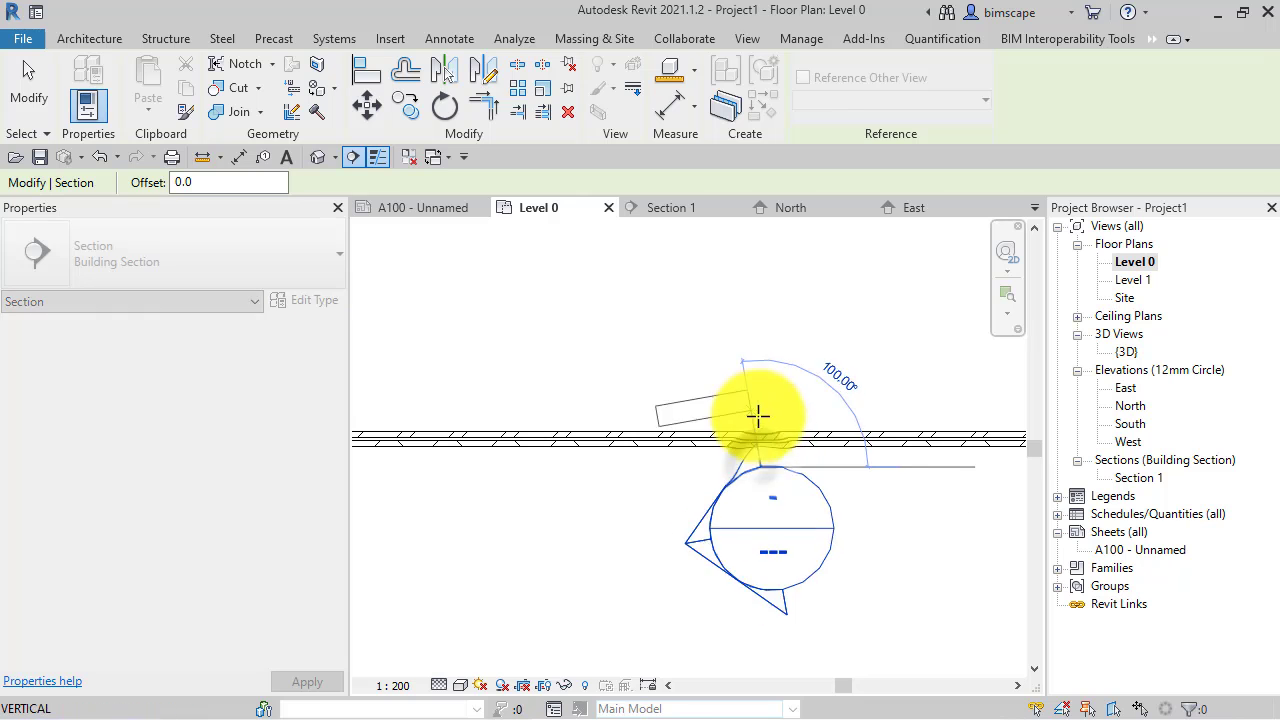
pyautogui.click(761, 403)
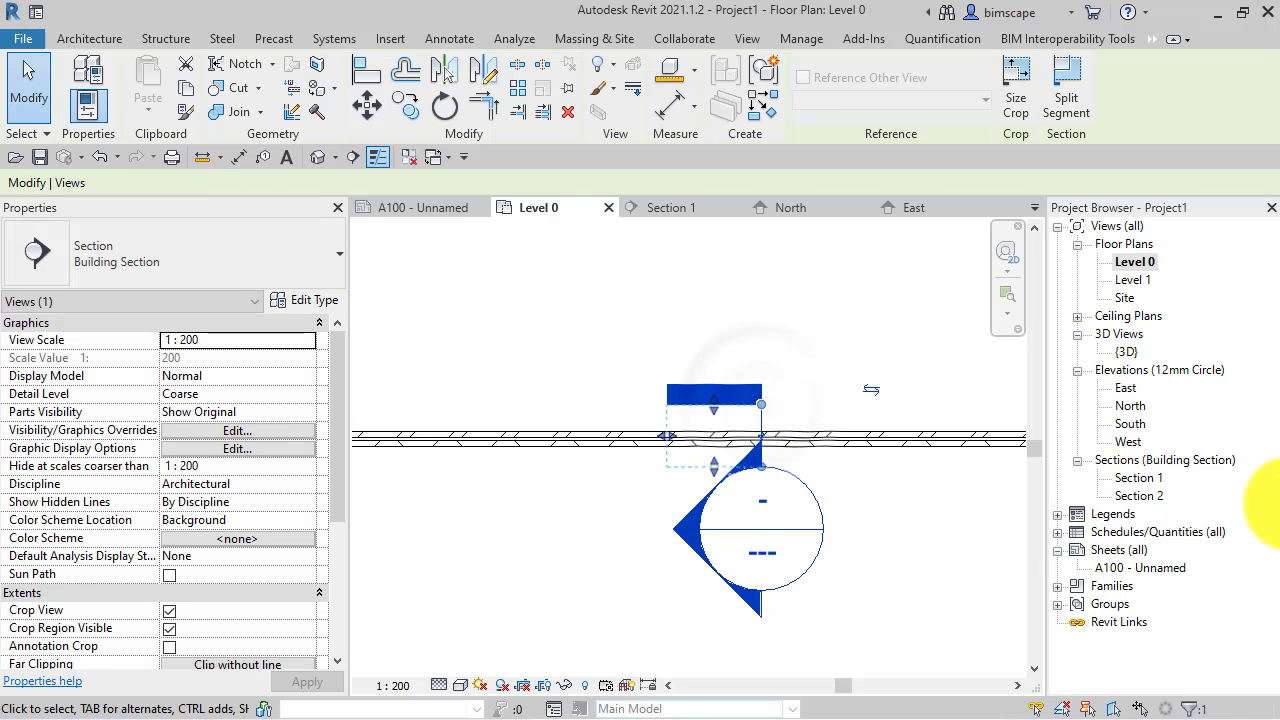
# Open the Section 2 view and pull its crop region's top and bottom edges in.
pyautogui.doubleClick(1133, 495)
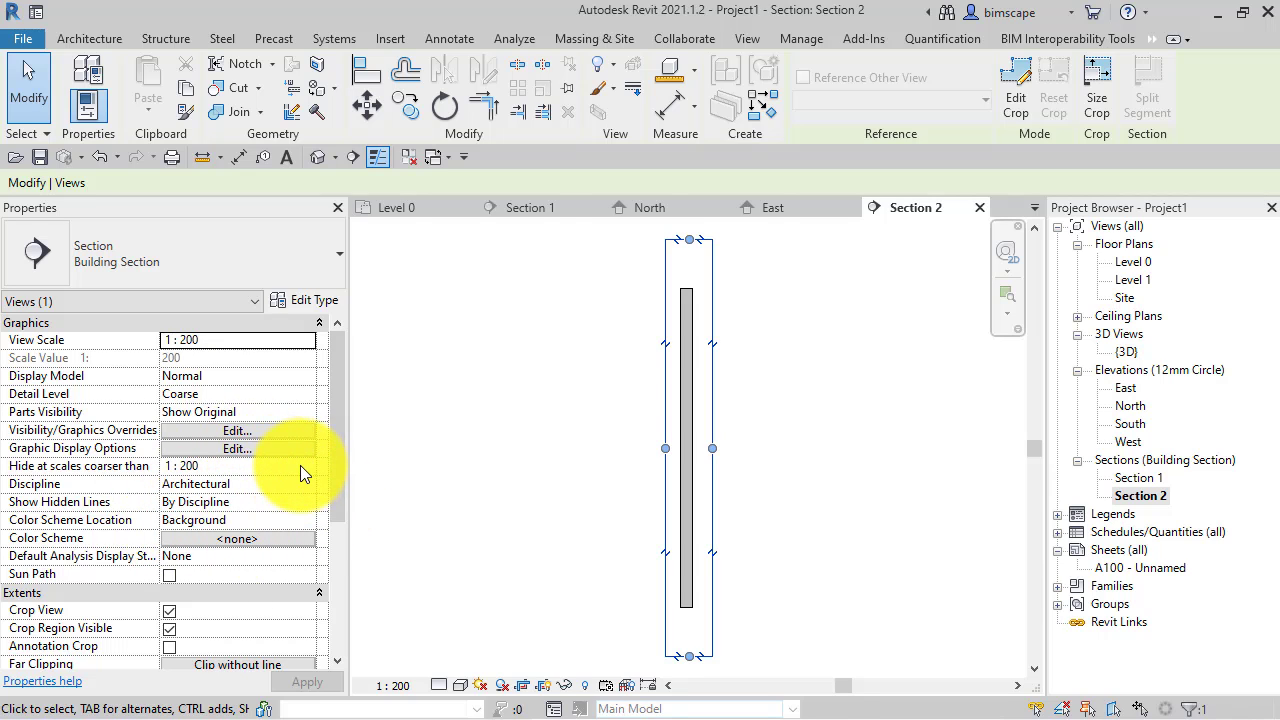
pyautogui.moveTo(685, 238); pyautogui.dragTo(690, 352)
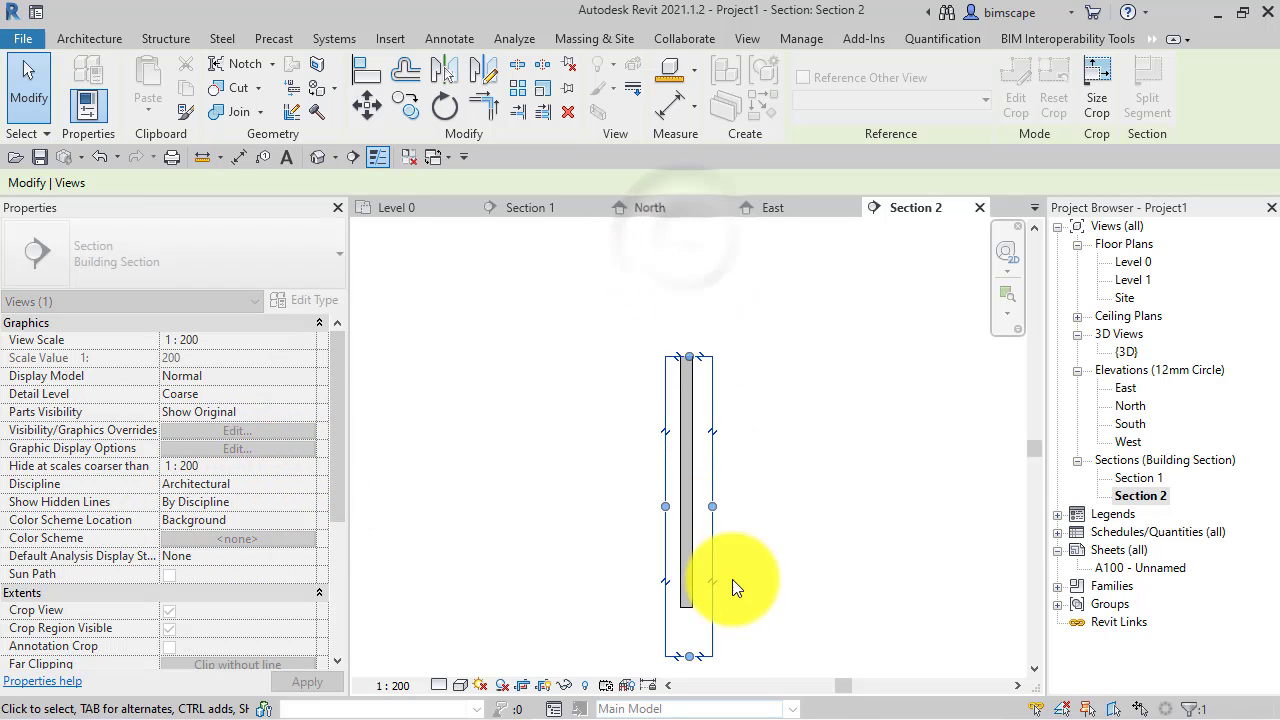
pyautogui.moveTo(689, 656); pyautogui.dragTo(662, 378)
# Set Section 2's Hide at scales coarser than threshold to 1 : 5.
pyautogui.click(280, 466)
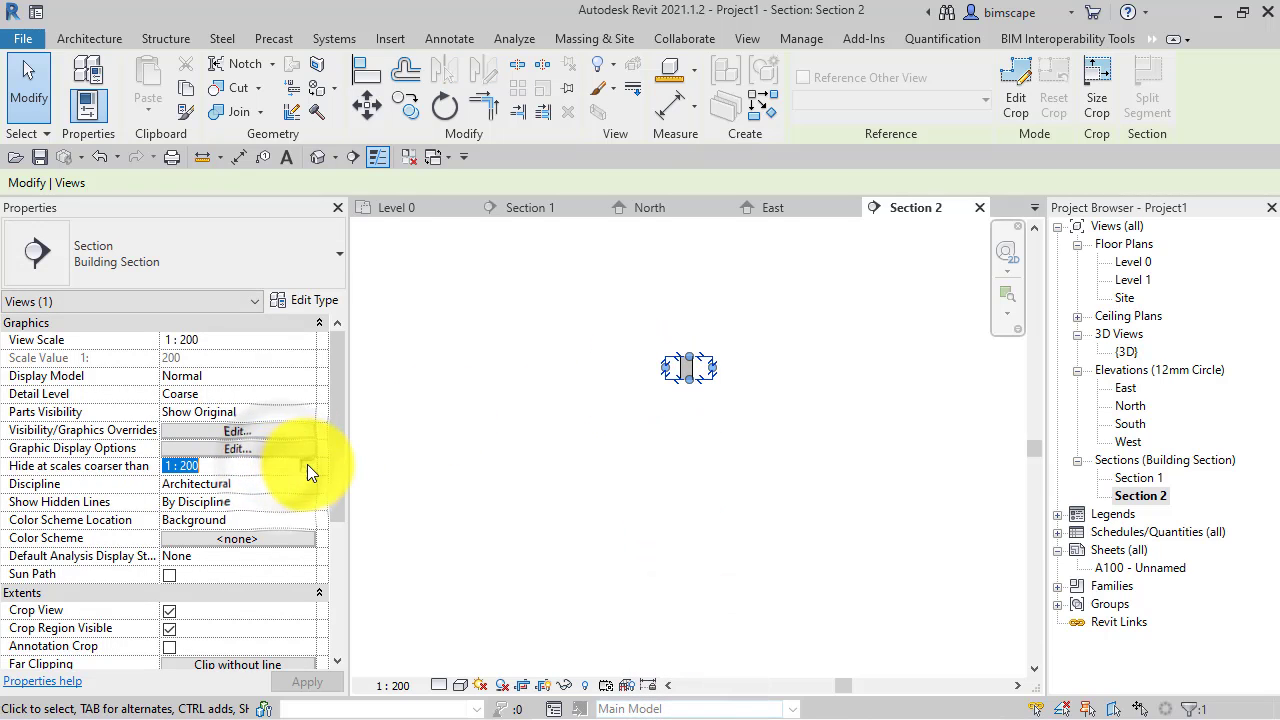
pyautogui.click(307, 466)
pyautogui.moveTo(304, 508); pyautogui.dragTo(305, 493)
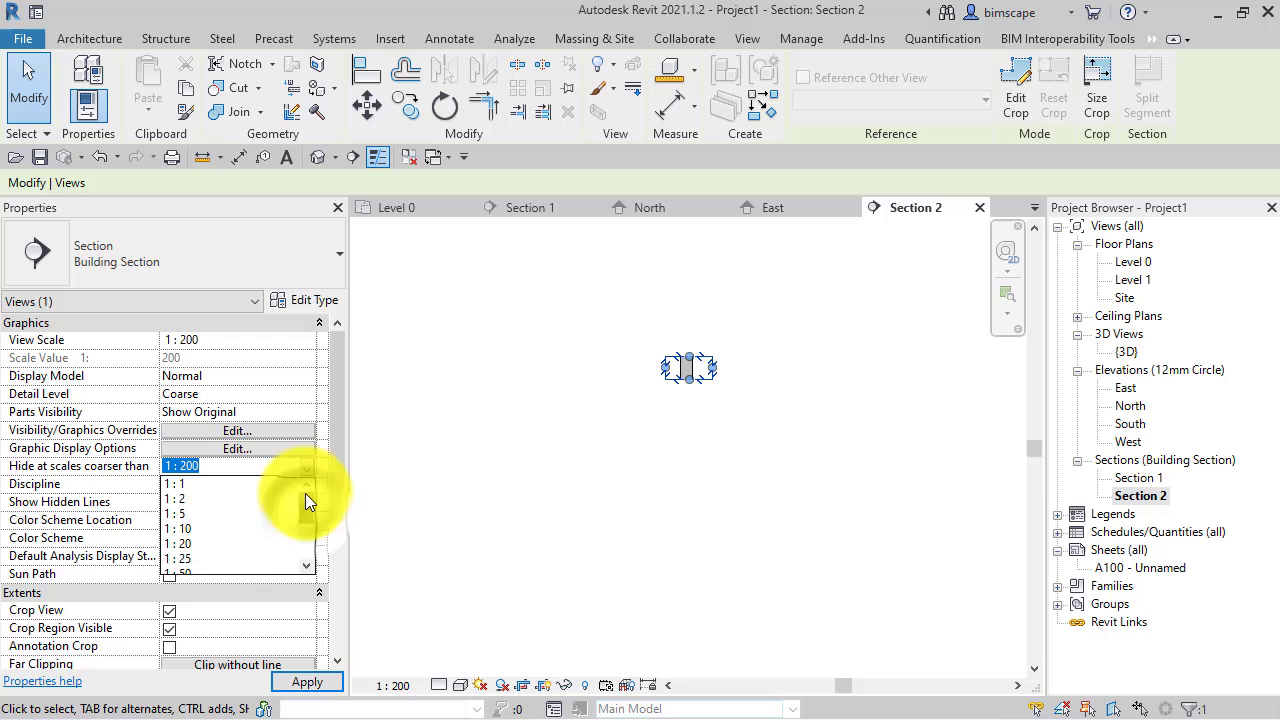
pyautogui.click(187, 513)
pyautogui.click(589, 416)
# Set the Section 2 view scale to 1 : 5 and detail level to Fine.
pyautogui.click(393, 685)
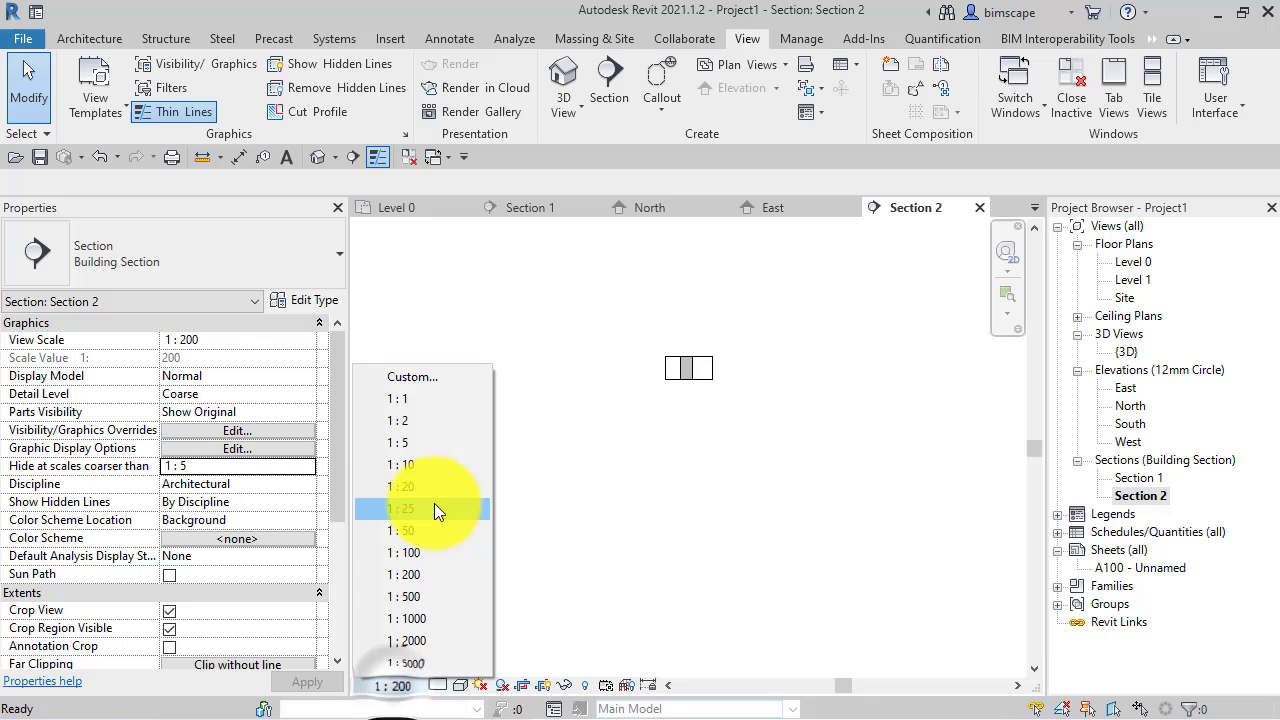
pyautogui.click(393, 443)
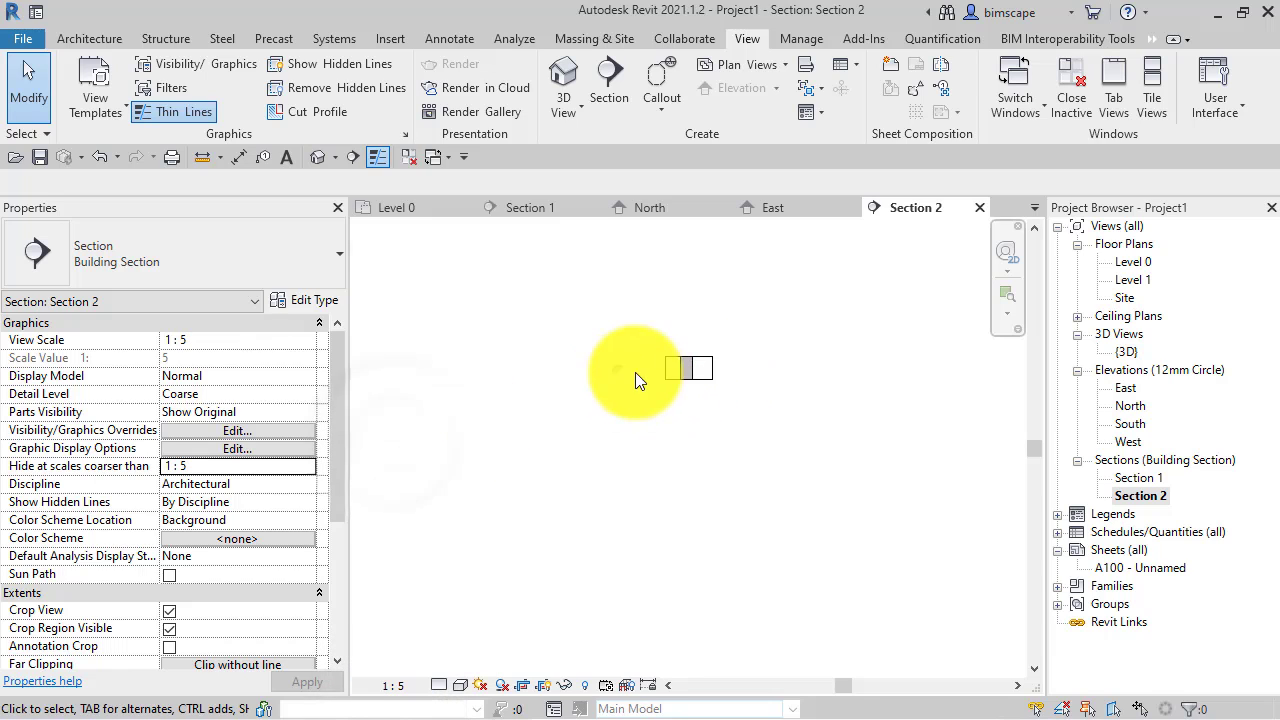
pyautogui.scroll(3, 708, 370)
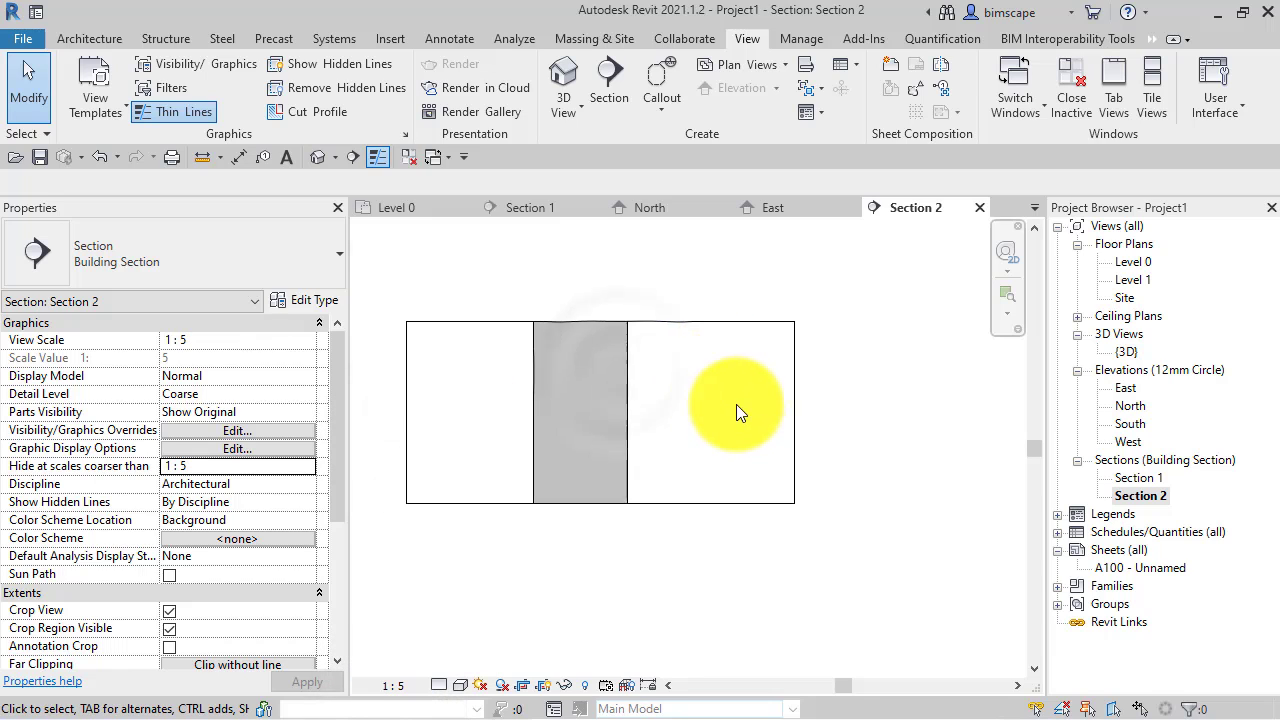
pyautogui.click(441, 686)
pyautogui.click(455, 579)
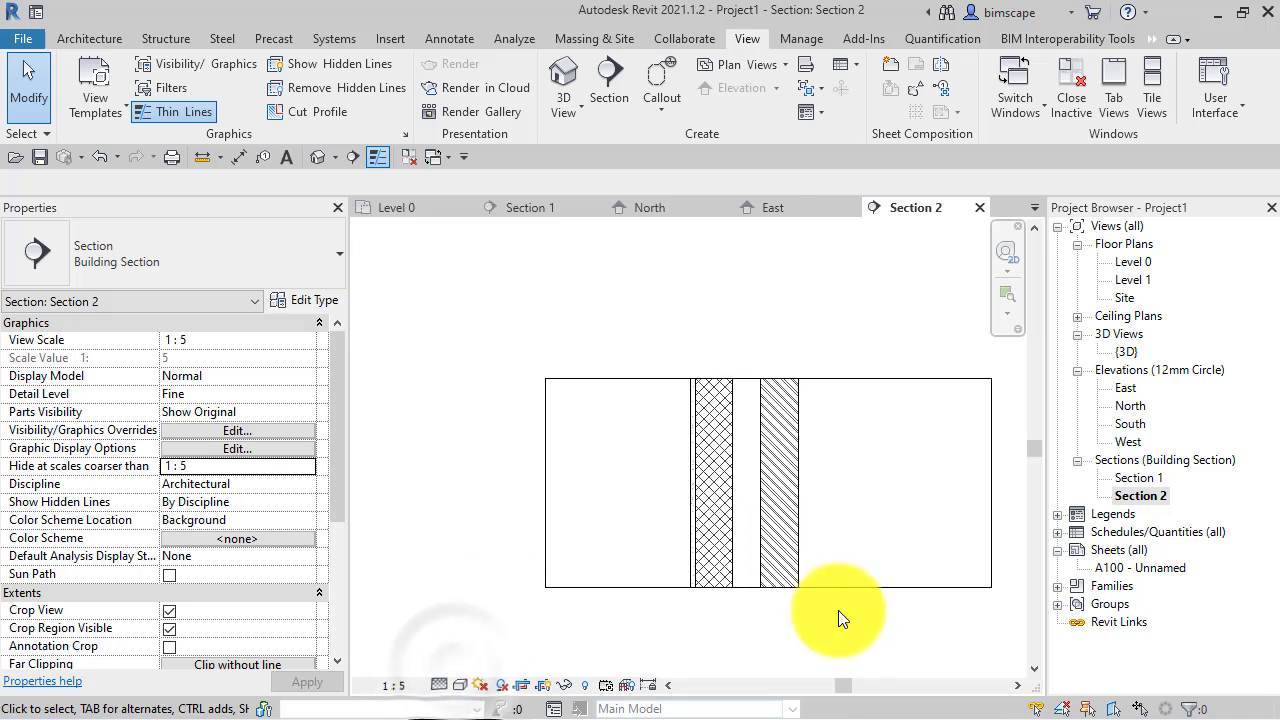
pyautogui.moveTo(819, 603); pyautogui.dragTo(772, 610, button='middle')
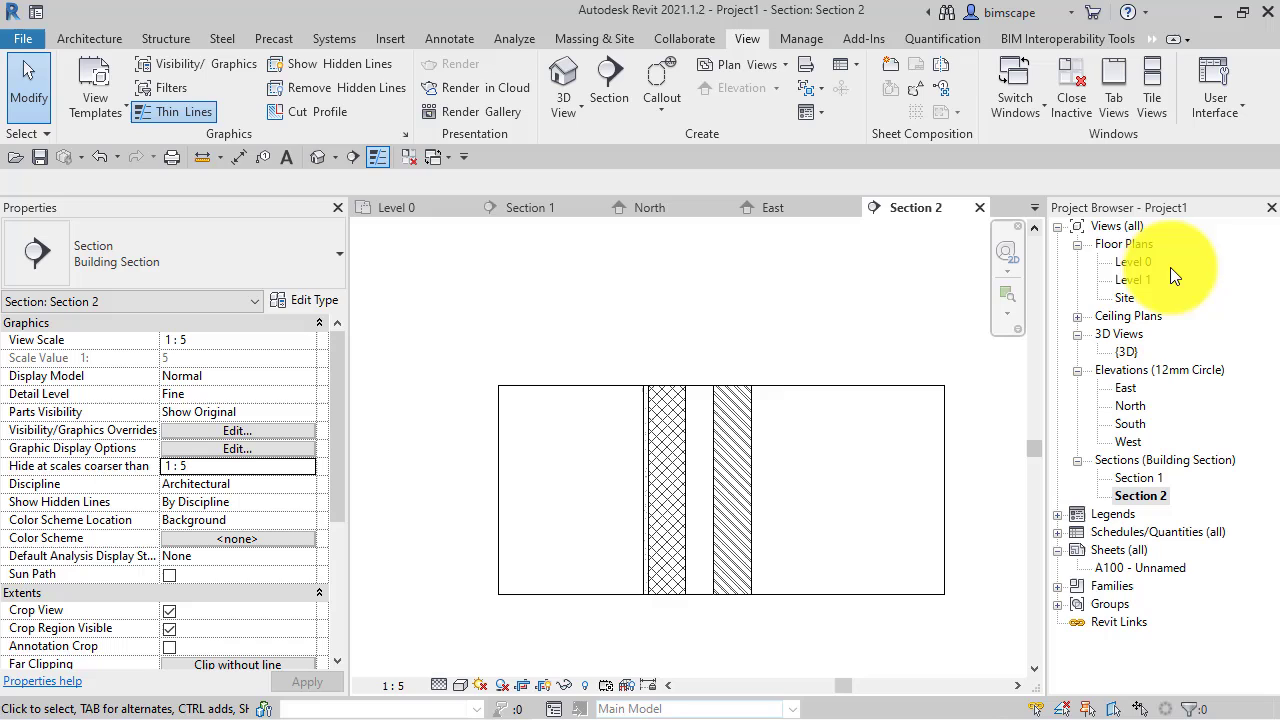
pyautogui.doubleClick(1131, 265)
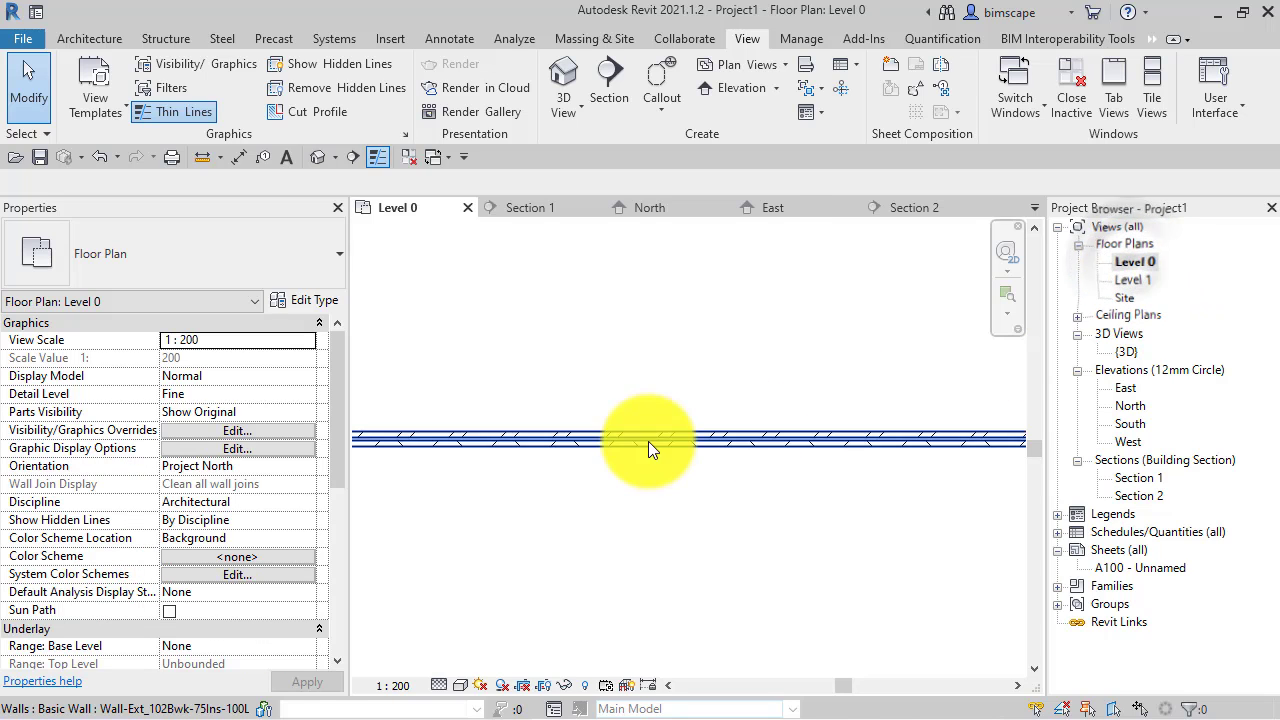
pyautogui.scroll(-2, 697, 500)
pyautogui.scroll(2, 680, 486)
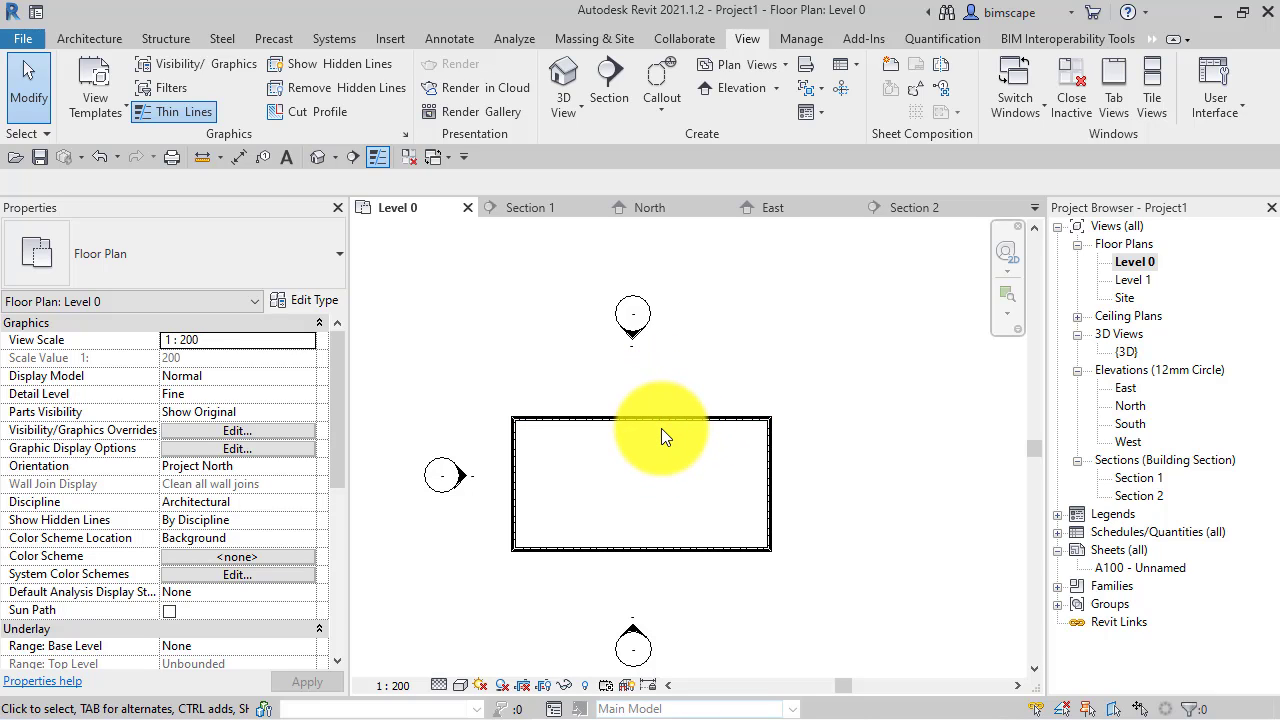
pyautogui.doubleClick(1140, 494)
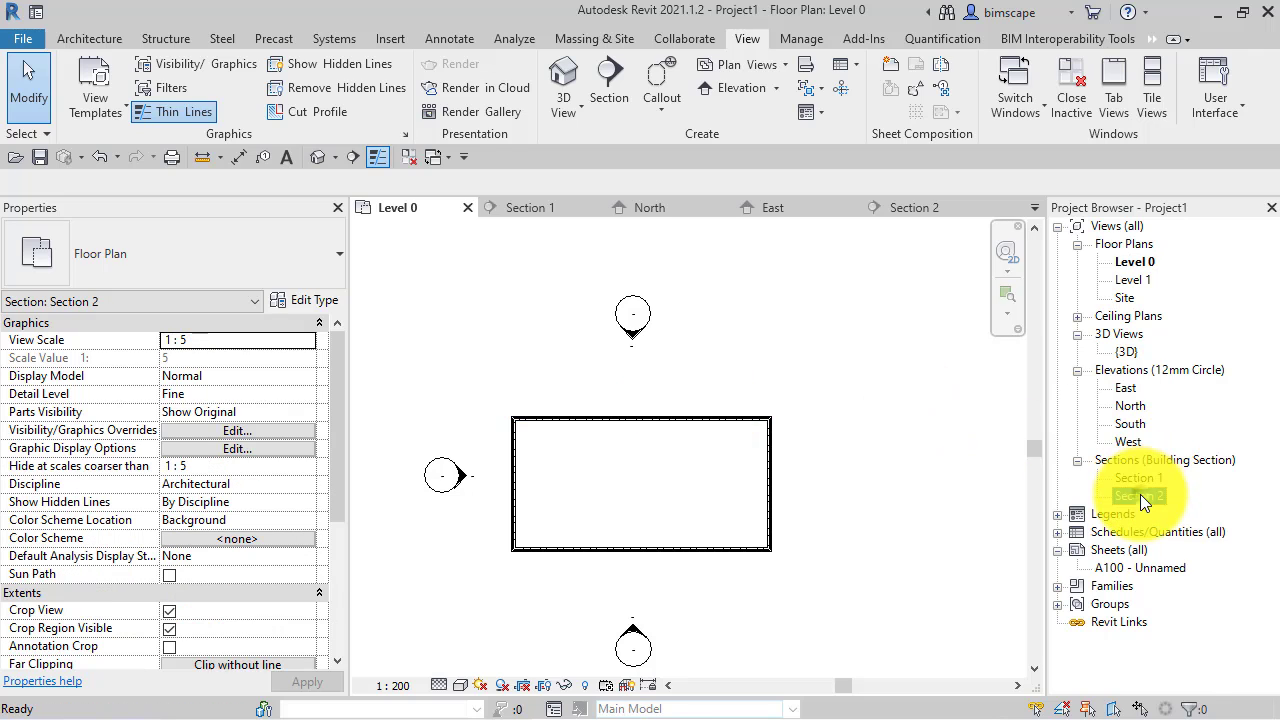